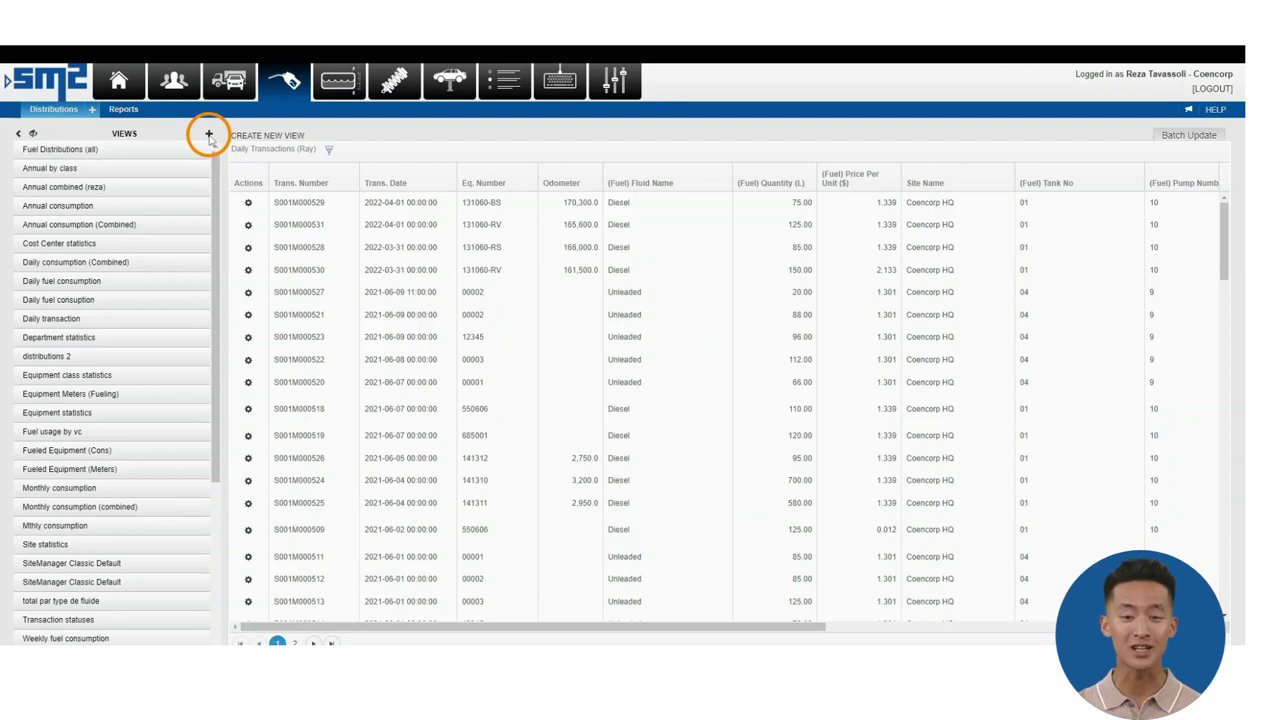
# Step: Open the existing annual combined distributions view for editing
pyautogui.moveTo(140, 189)
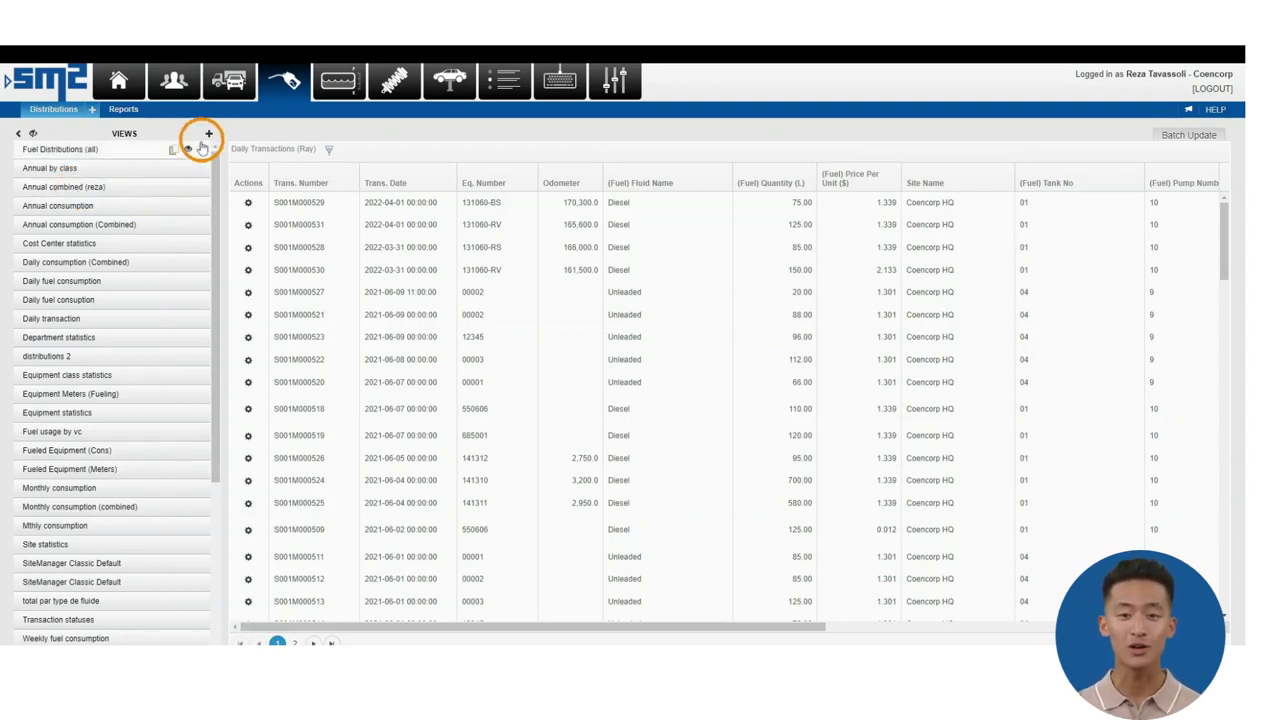
pyautogui.click(125, 195)
pyautogui.click(64, 214)
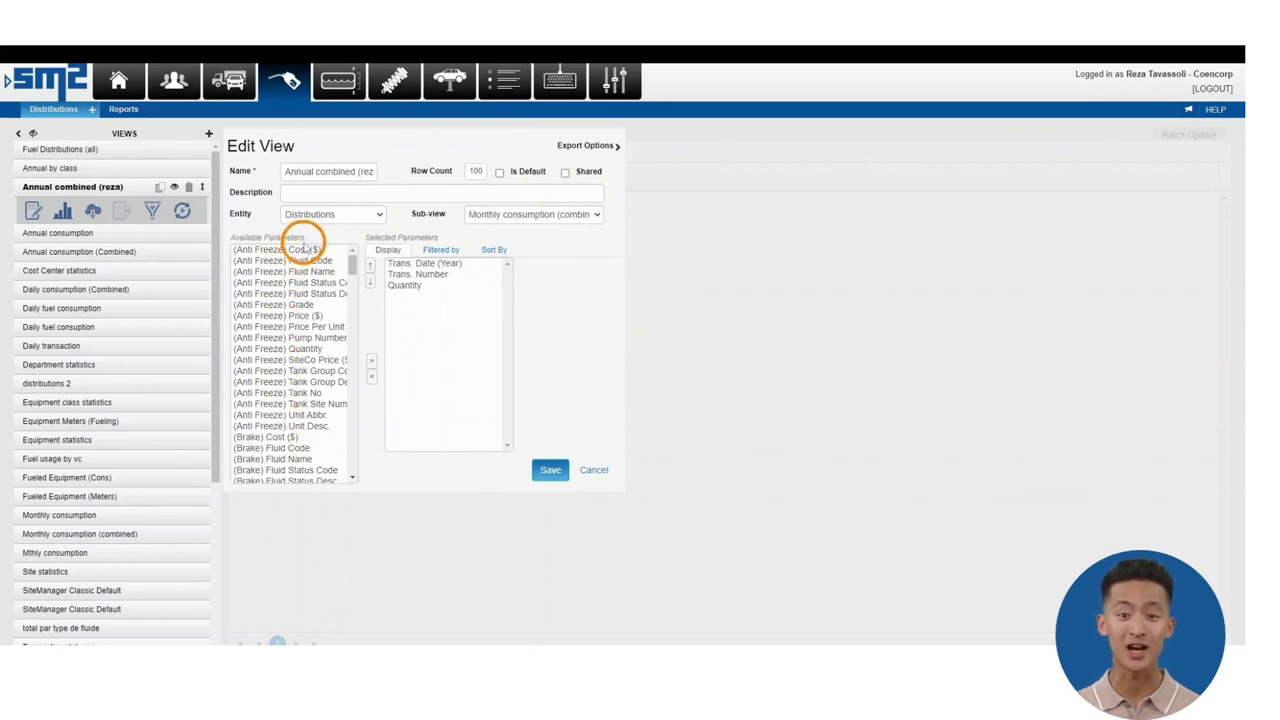
# Step: Add the available parameter (Anti Freeze) Price ($) to the view's displayed parameters
pyautogui.moveTo(304, 237); pyautogui.dragTo(233, 238)
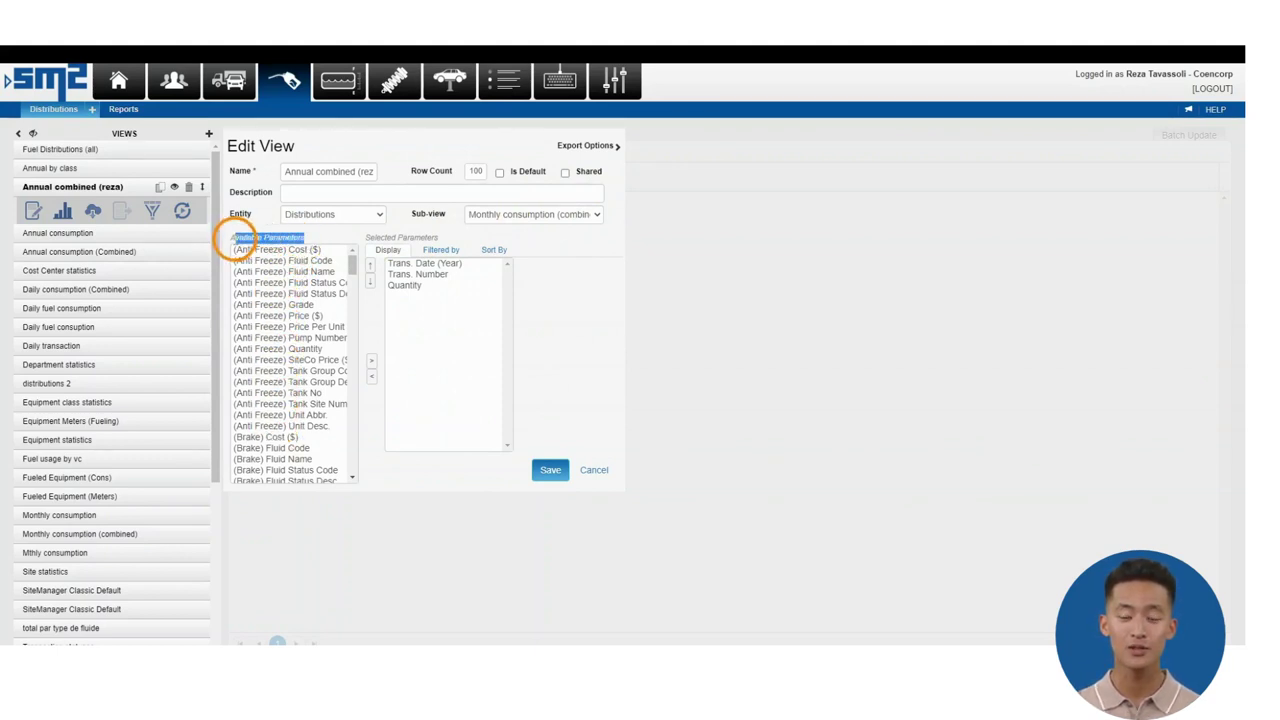
pyautogui.click(252, 239)
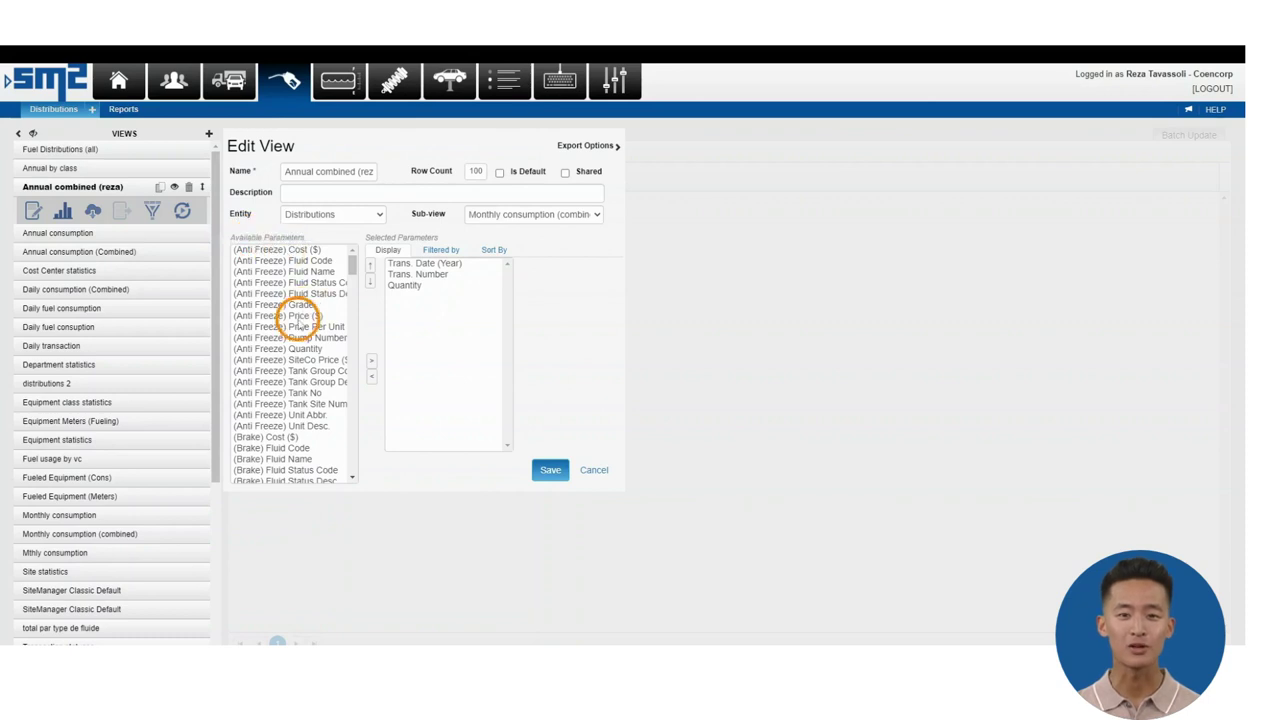
pyautogui.click(297, 316)
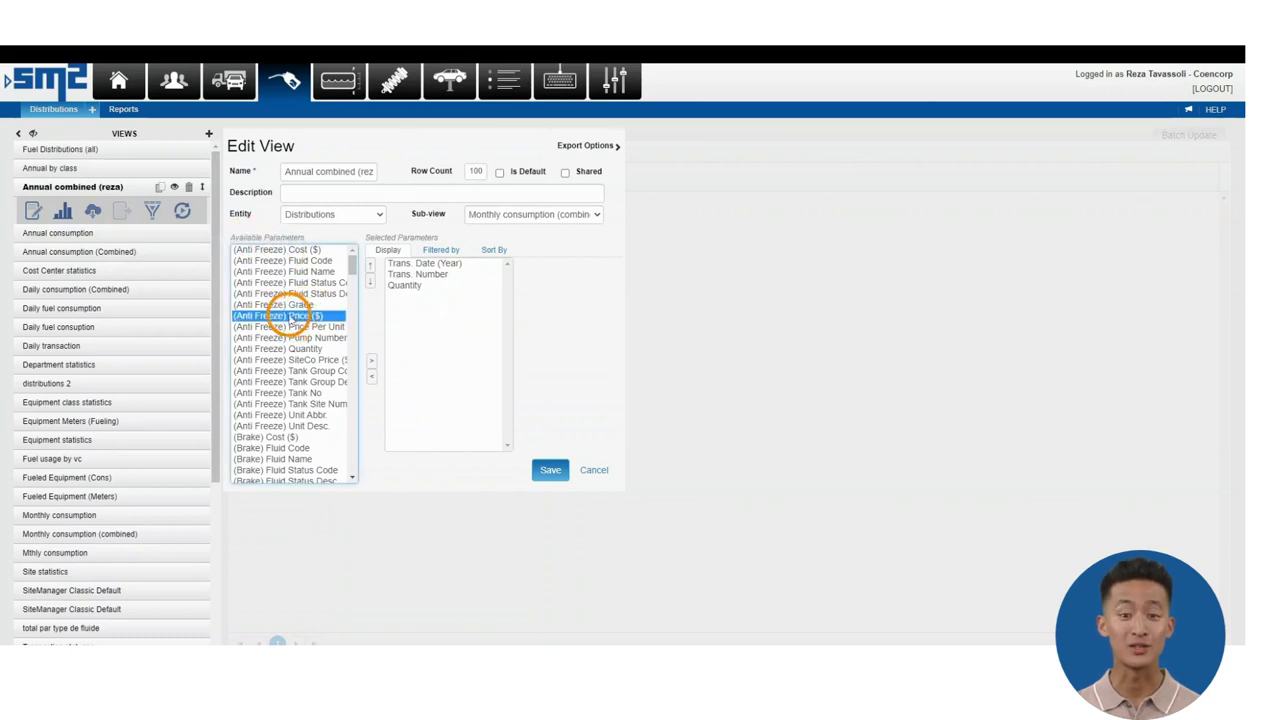
pyautogui.click(371, 363)
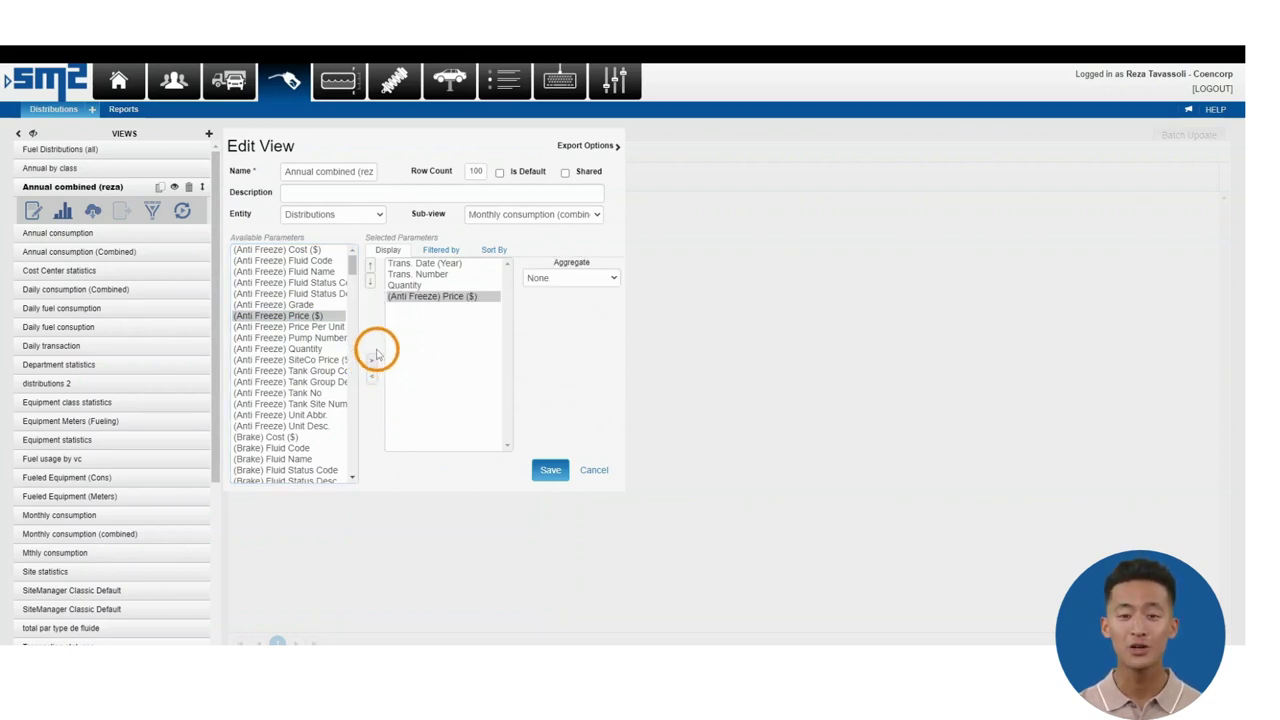
# Step: Try selecting several available Anti Freeze parameters together, including Price Per Unit and the range from Quantity to Tank Site Number, and reduce the selection to Price Per Unit
pyautogui.click(293, 327)
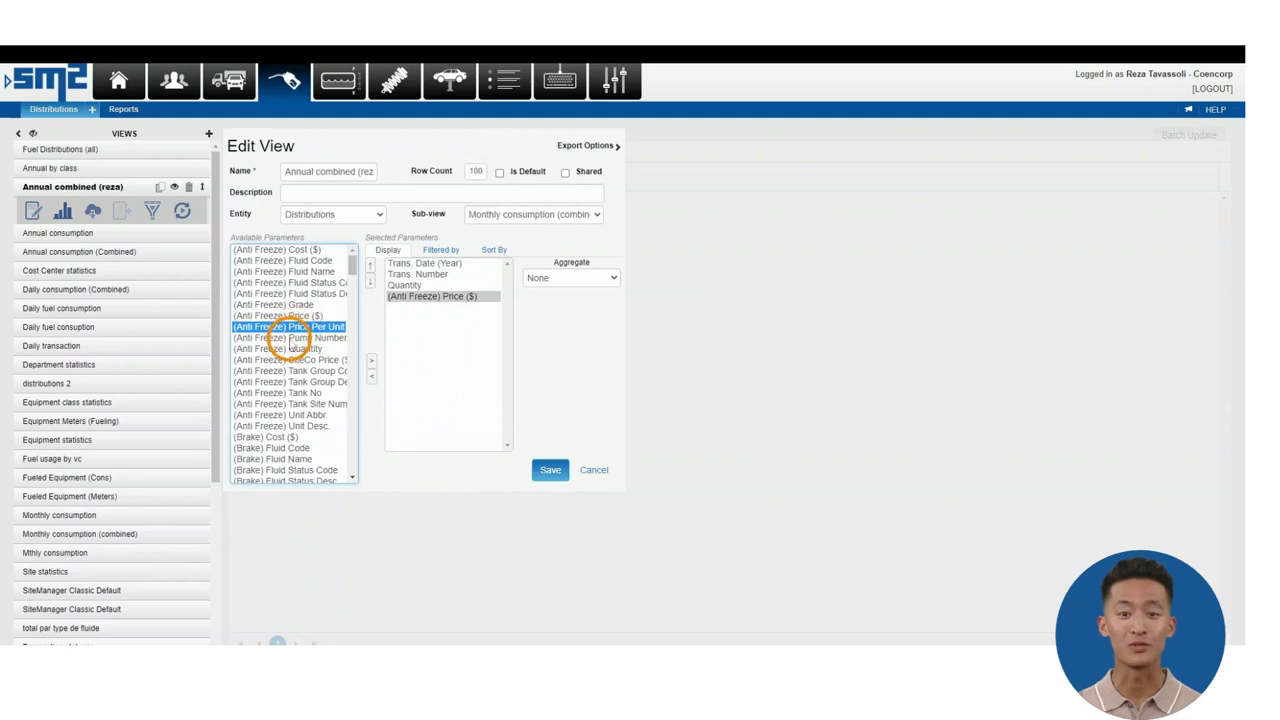
pyautogui.keyDown('ctrl'); pyautogui.click(289, 349); pyautogui.keyUp('ctrl')
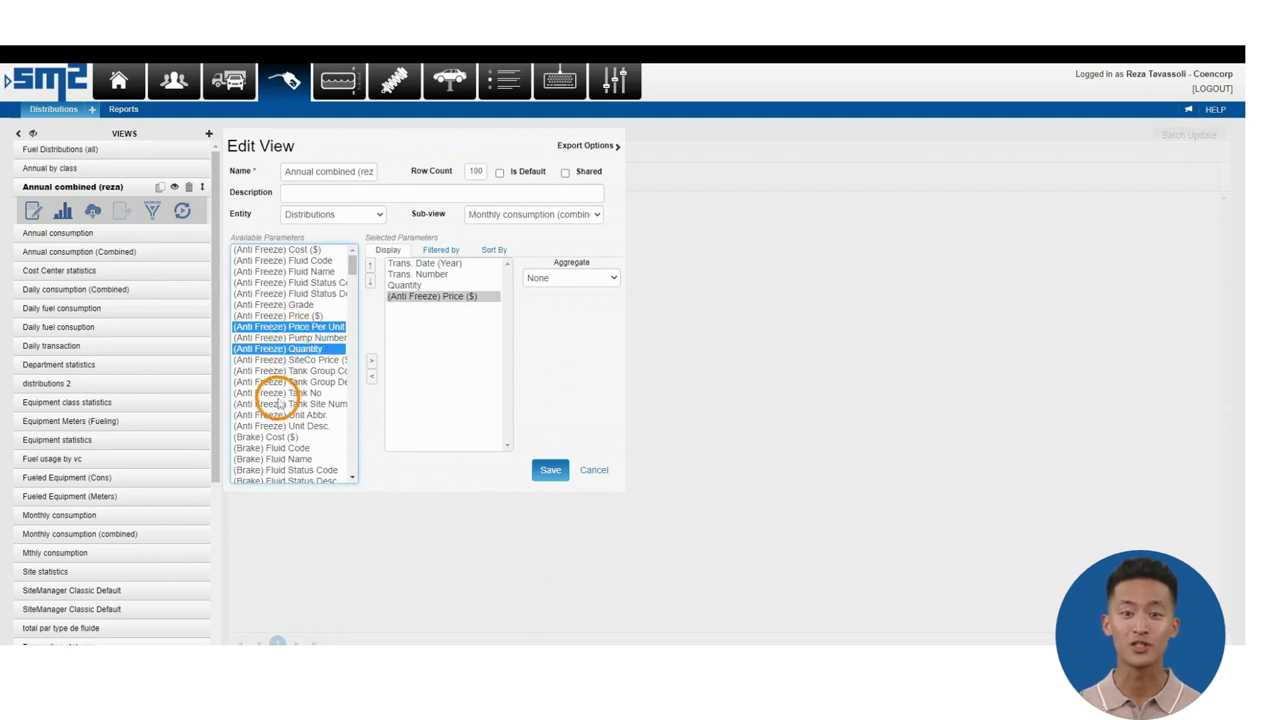
pyautogui.keyDown('ctrl'); pyautogui.keyDown('shift'); pyautogui.click(280, 403); pyautogui.keyUp('shift'); pyautogui.keyUp('ctrl')
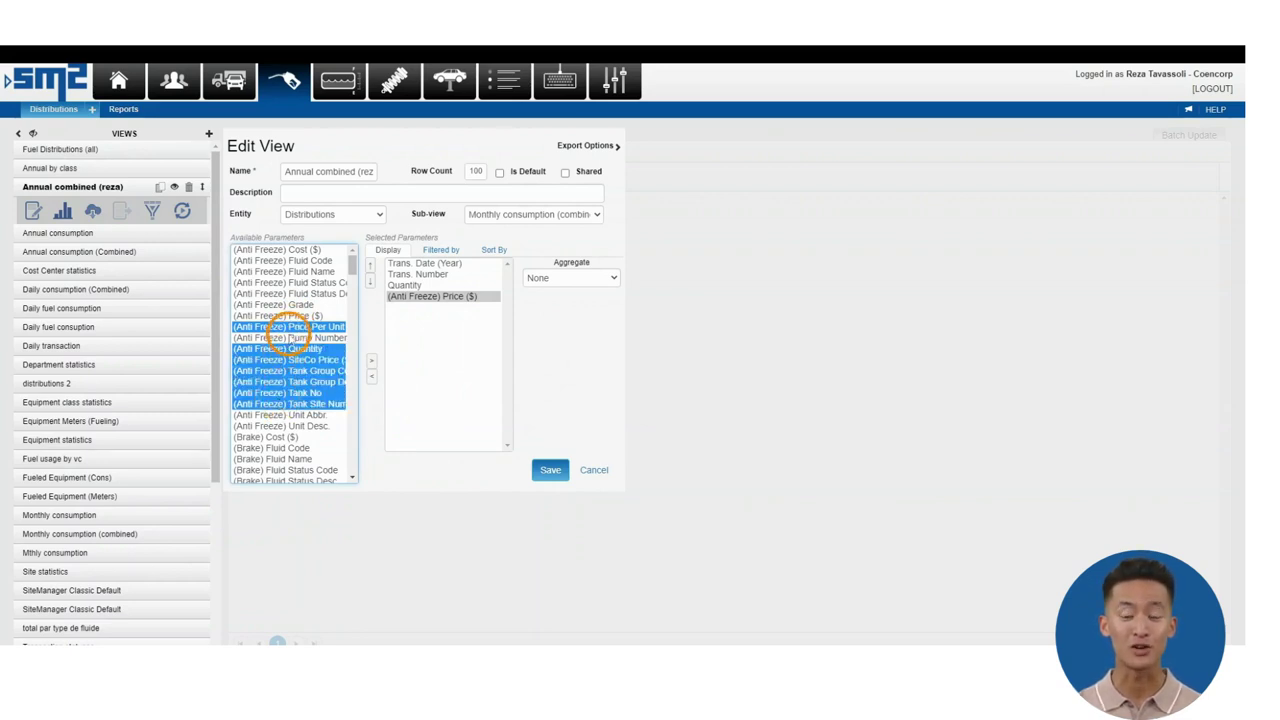
pyautogui.click(330, 327)
# Step: Try reordering (Anti Freeze) Price ($) up and down among the displayed parameters, and remove it from the view
pyautogui.click(400, 296)
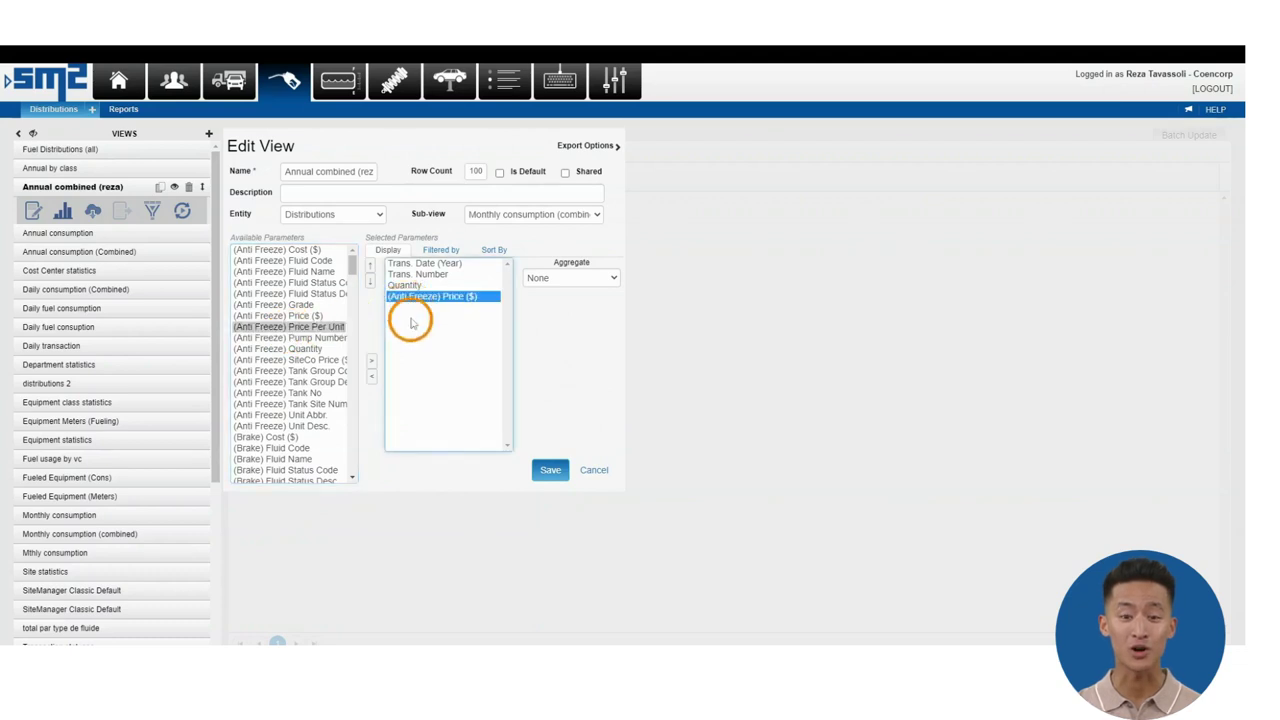
pyautogui.click(371, 267)
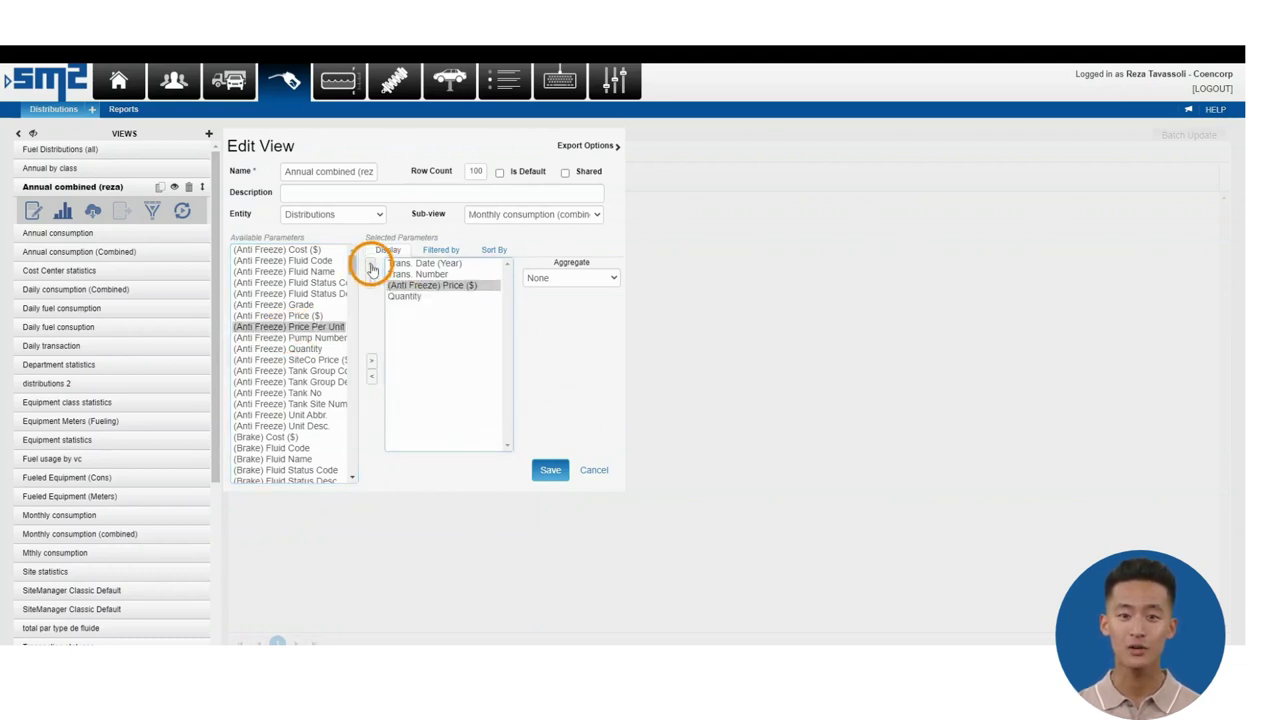
pyautogui.click(371, 267)
pyautogui.click(372, 287)
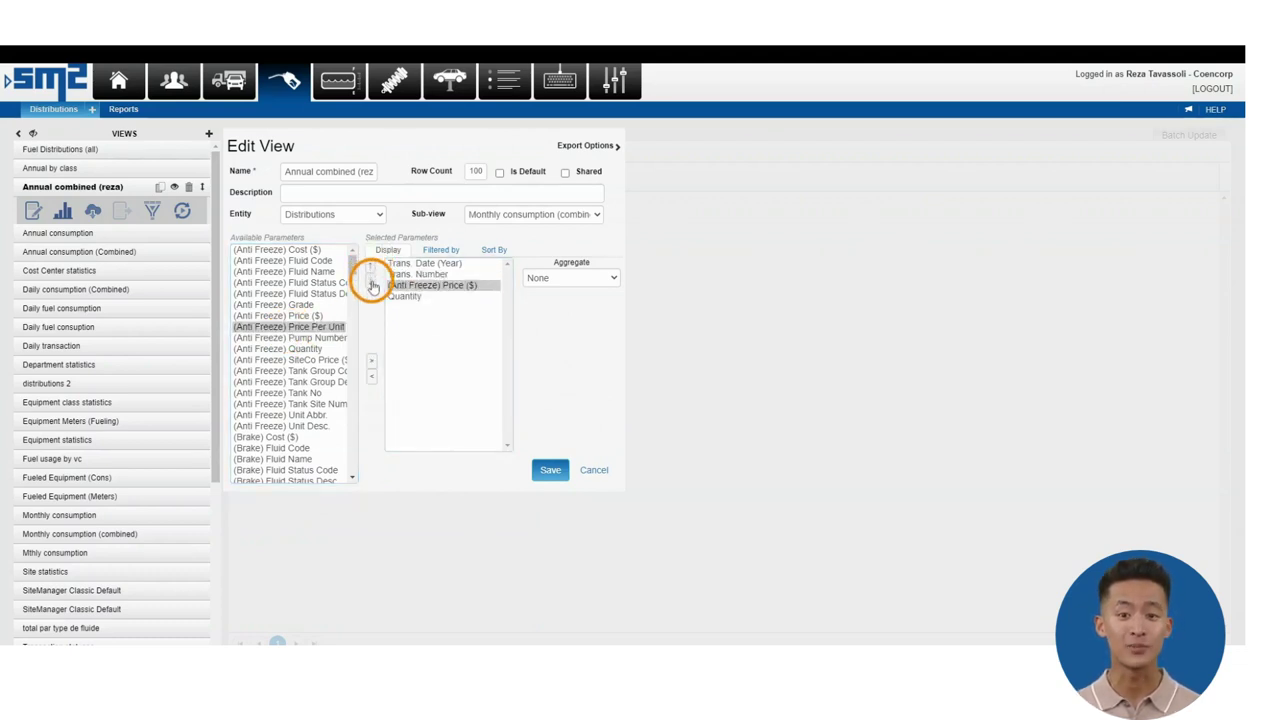
pyautogui.click(372, 287)
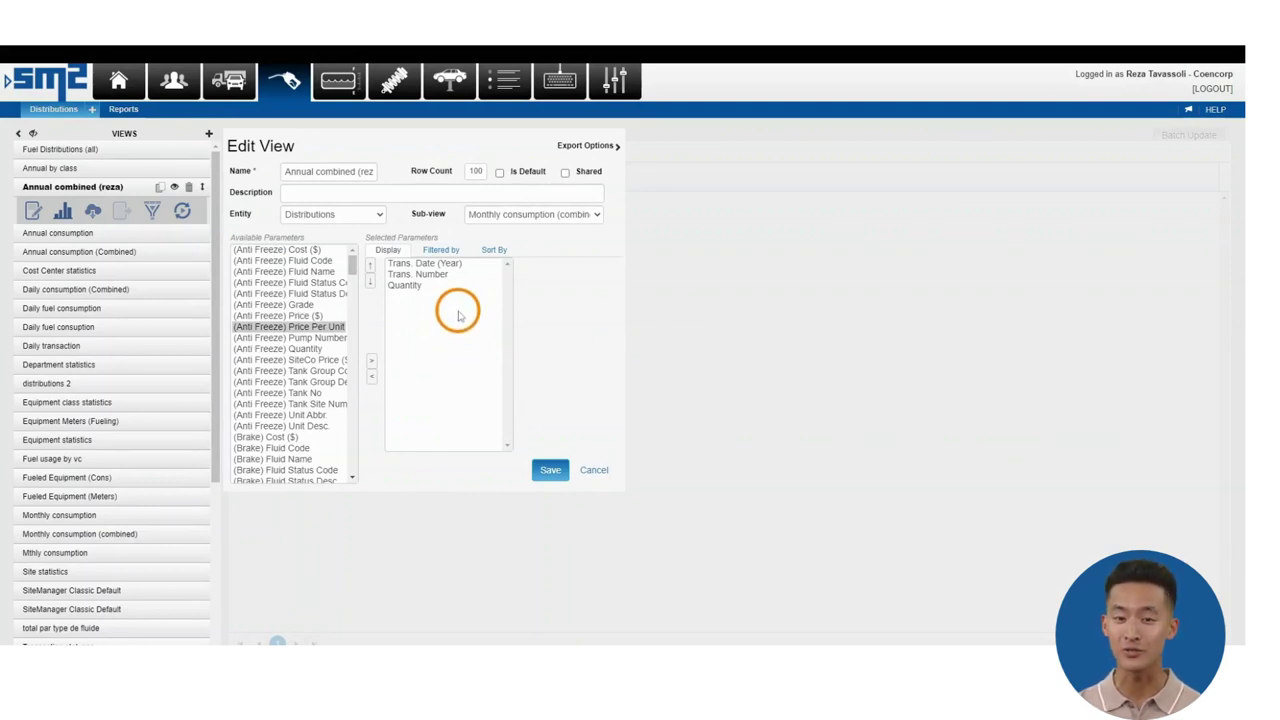
# Step: Check the aggregate settings of the displayed parameters Quantity, Trans. Date (Year) and Trans. Number
pyautogui.click(404, 286)
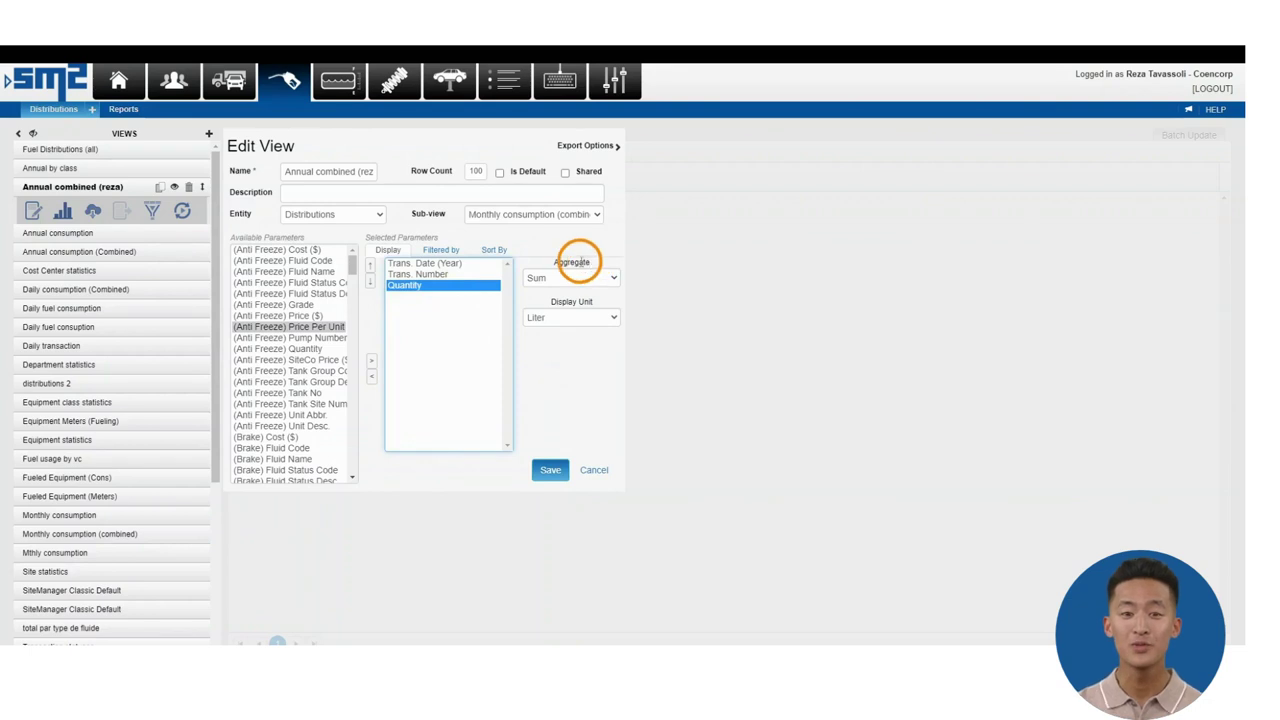
pyautogui.click(425, 263)
pyautogui.click(466, 275)
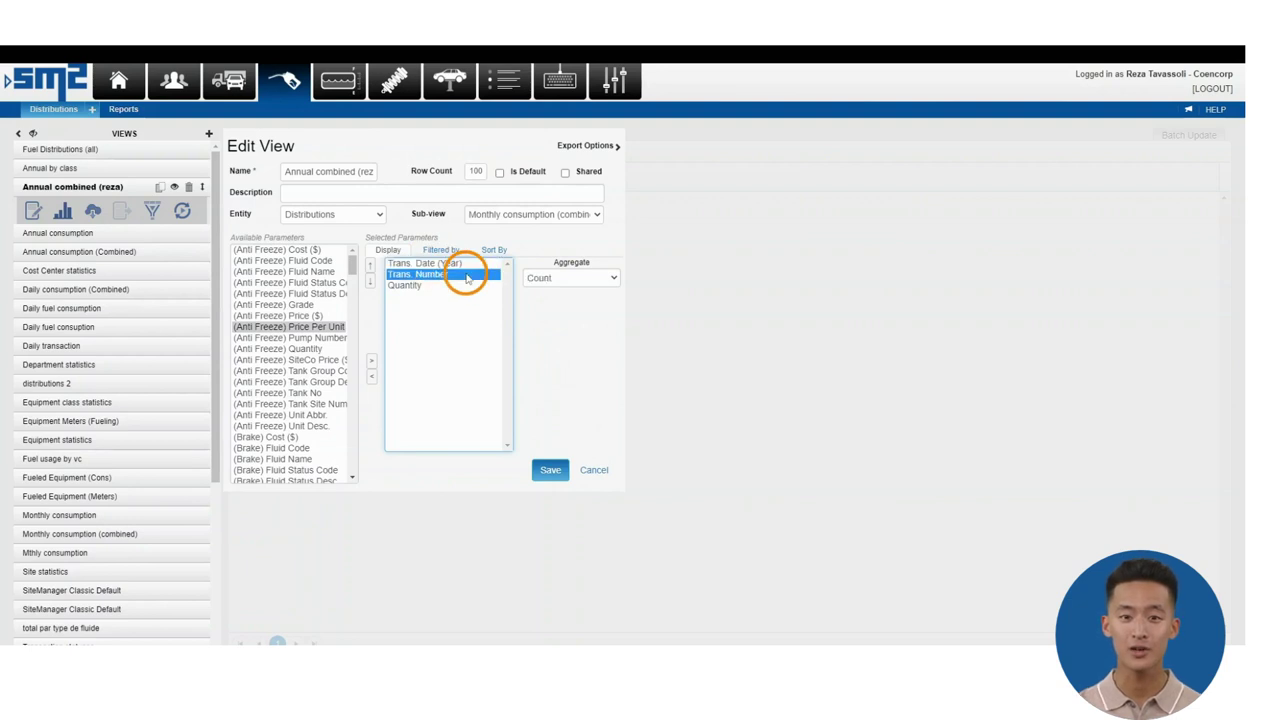
# Step: Review the aggregate choices for the Quantity parameter and choose Sum
pyautogui.click(438, 286)
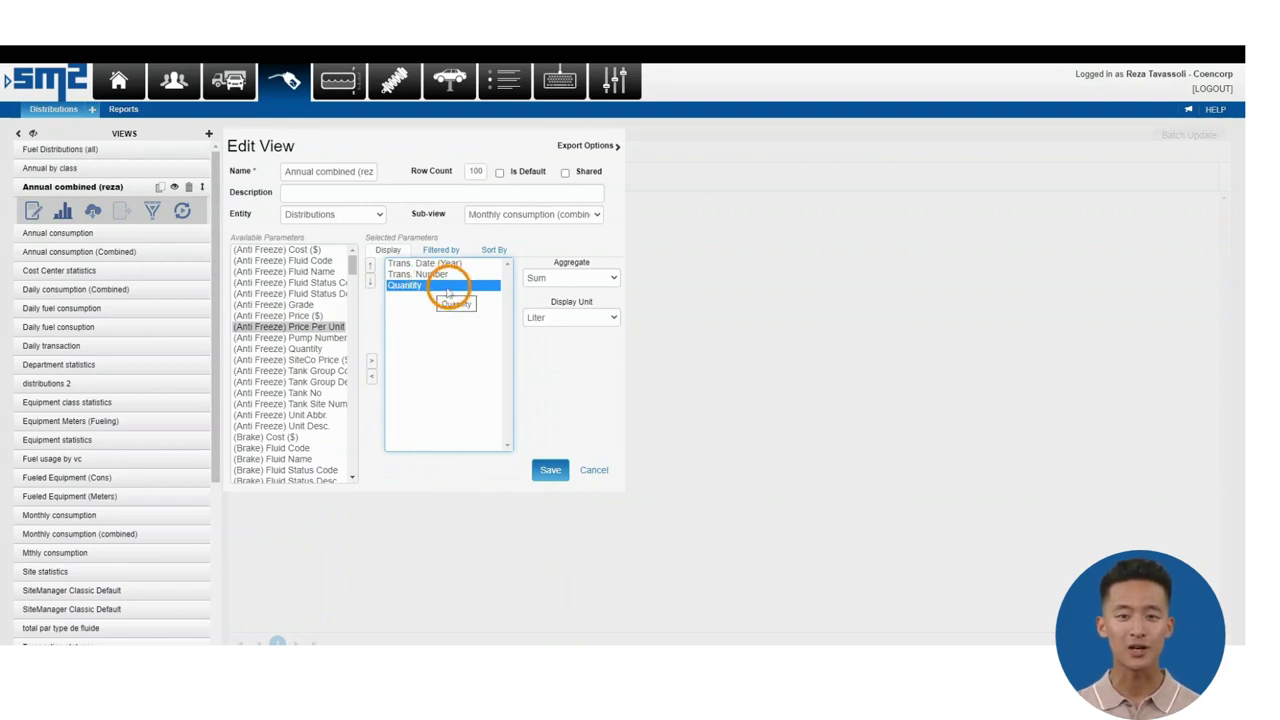
pyautogui.click(614, 278)
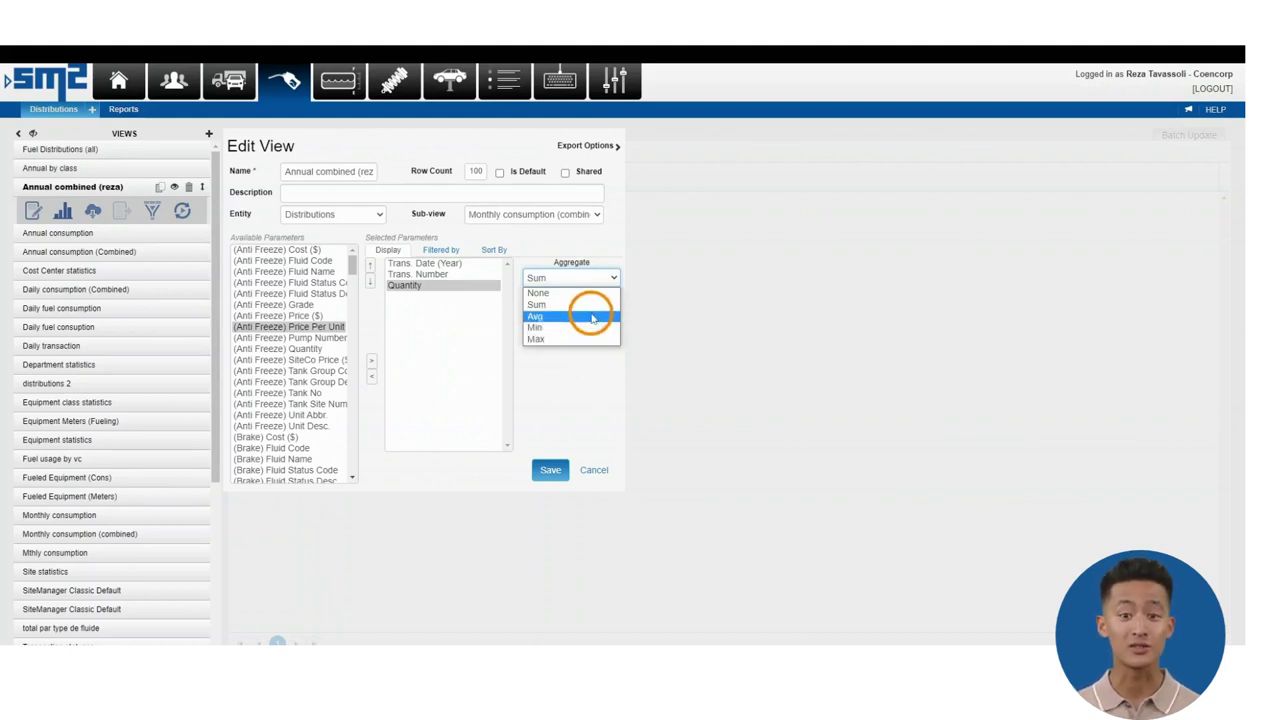
pyautogui.click(590, 305)
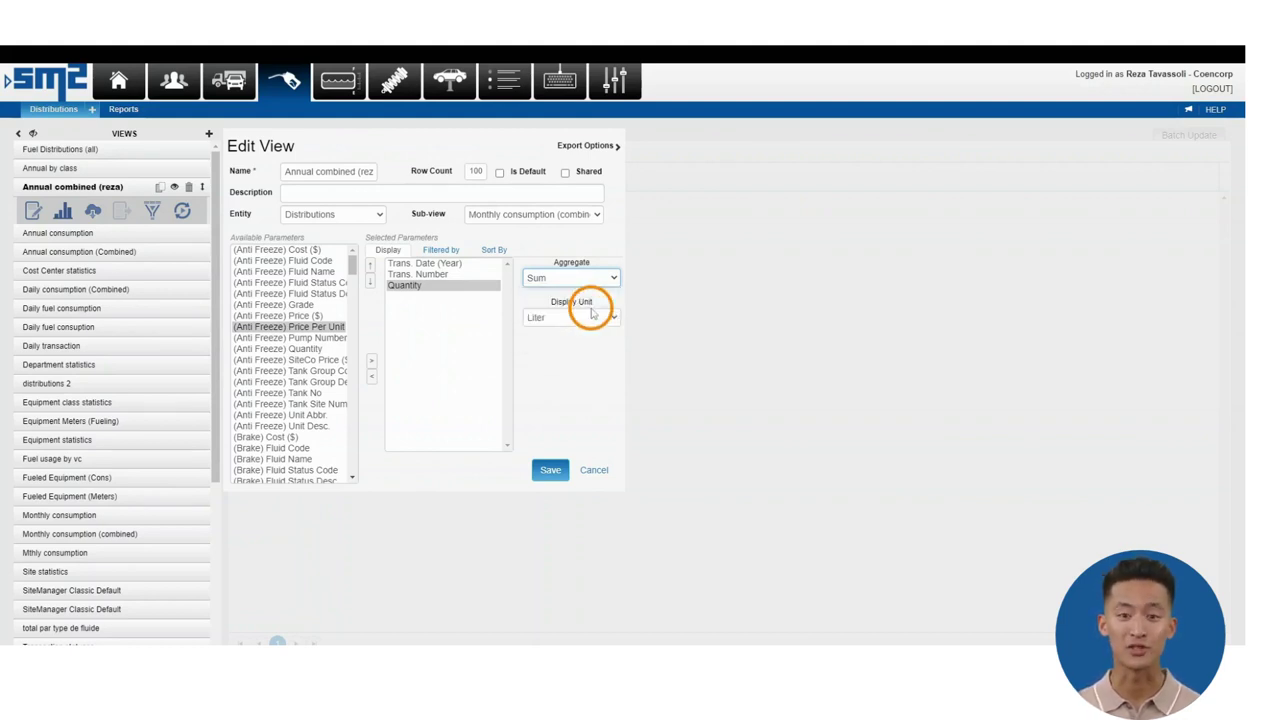
# Step: Review the aggregate choices for Trans. Number, keep Count, and check the aggregate of Trans. Date (Year)
pyautogui.click(421, 274)
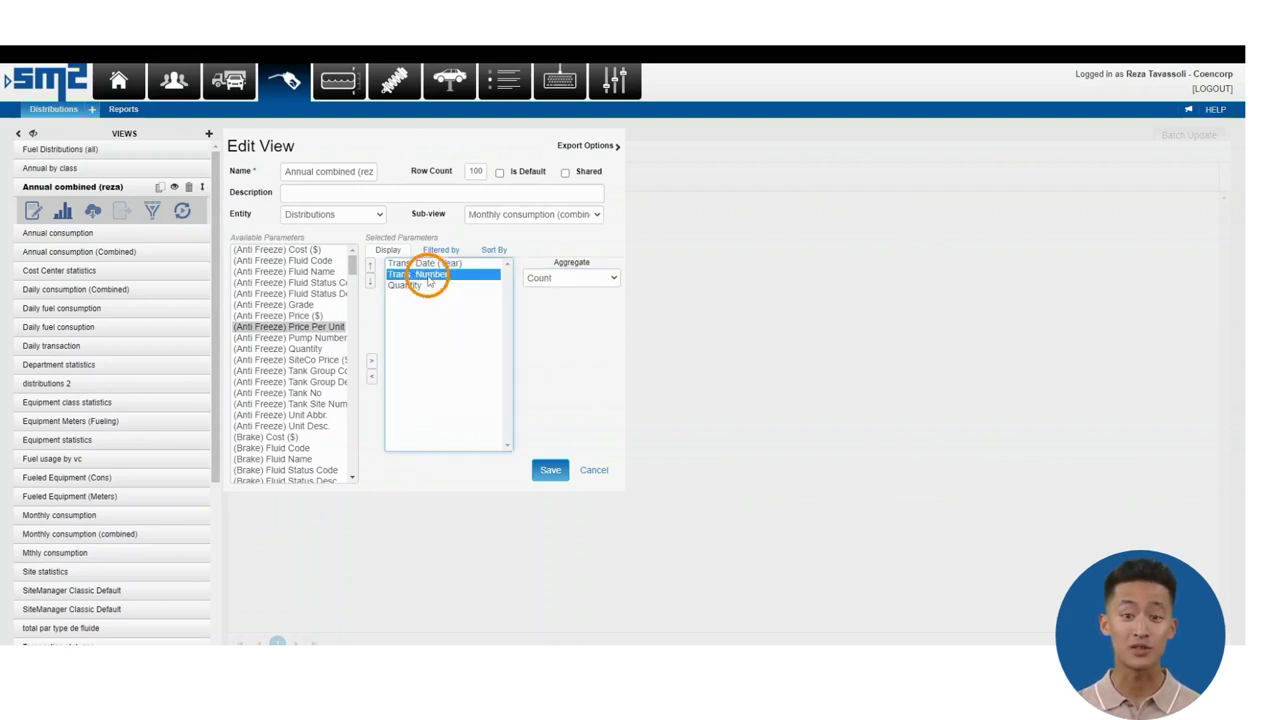
pyautogui.click(613, 280)
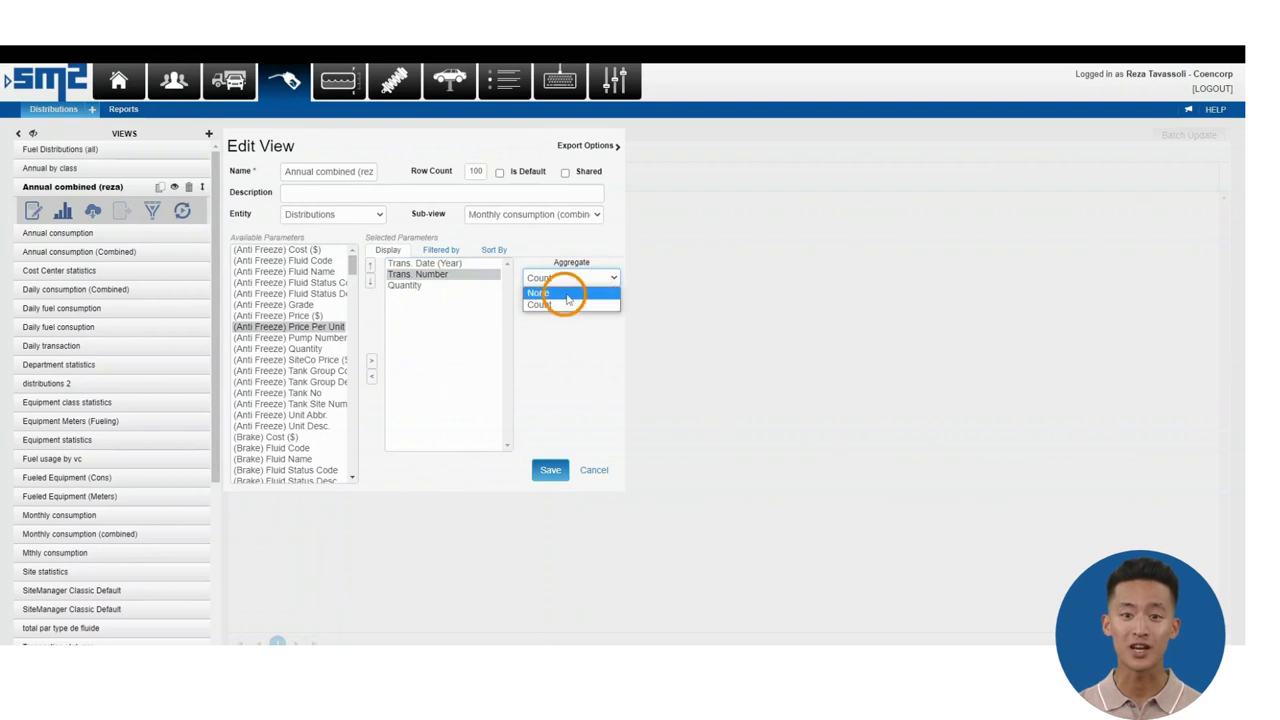
pyautogui.click(565, 290)
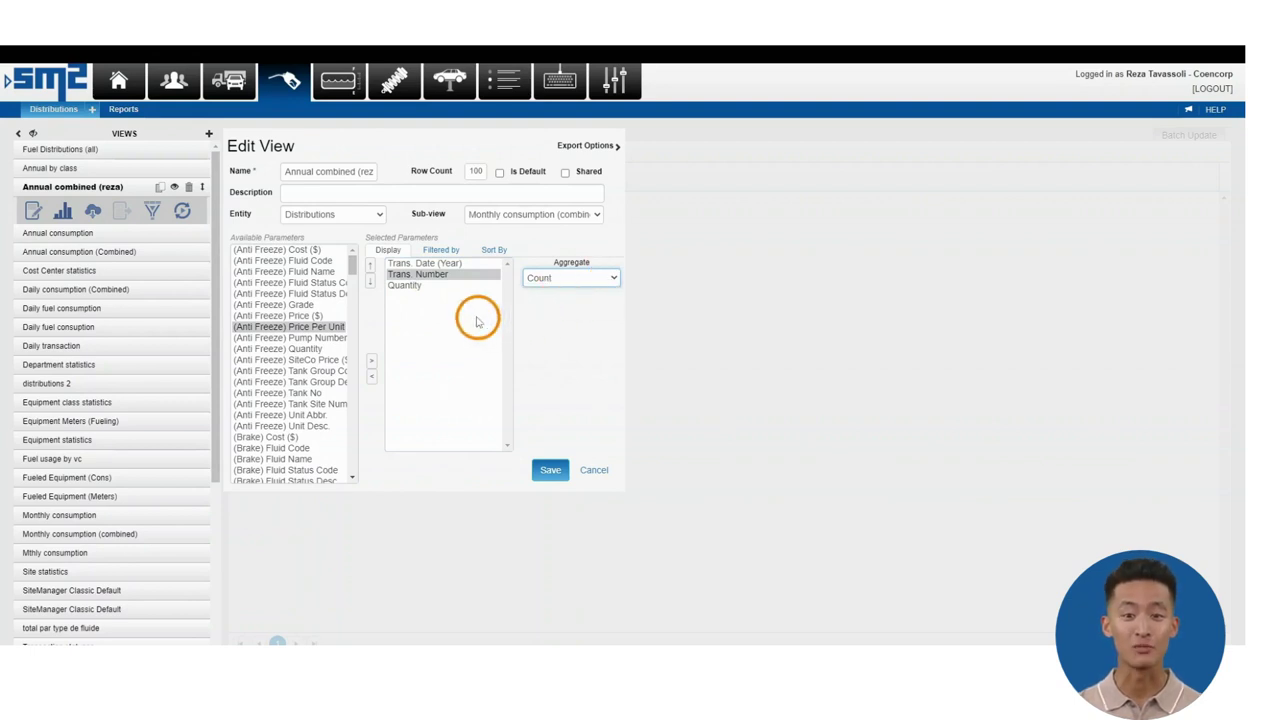
pyautogui.click(458, 263)
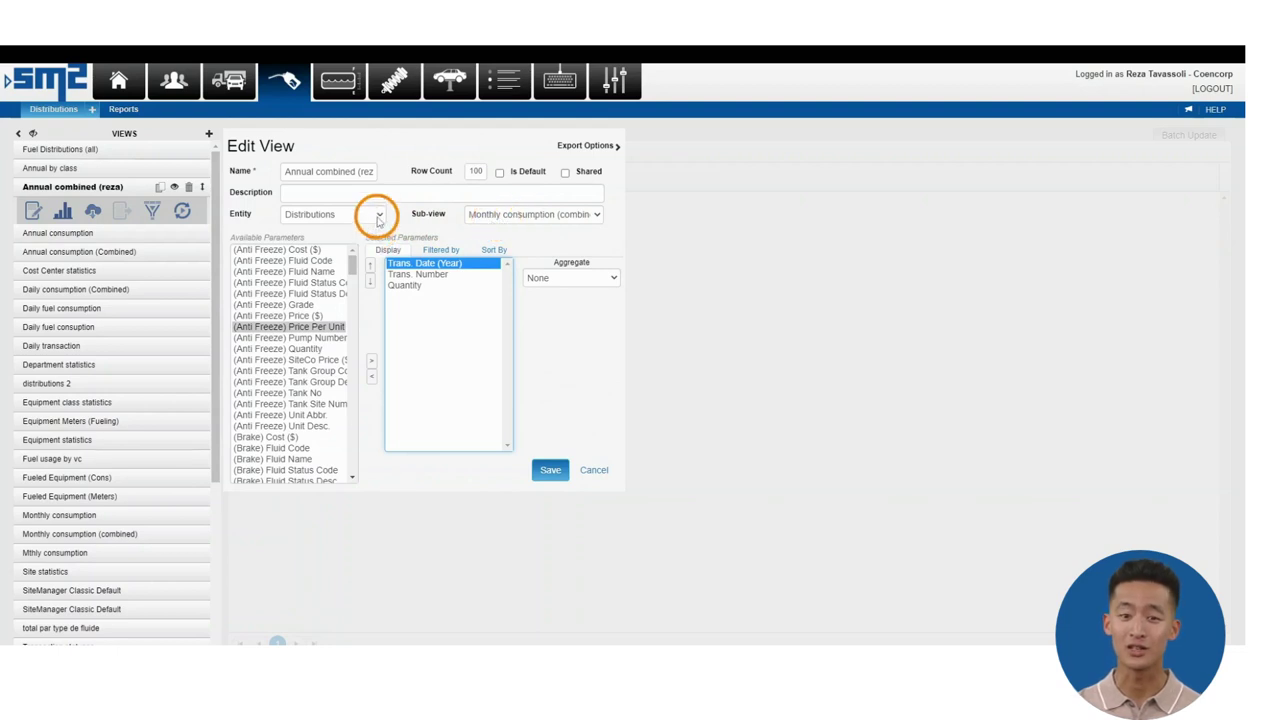
# Step: Choose Distributions as the view's entity and save the view
pyautogui.click(376, 216)
pyautogui.click(362, 241)
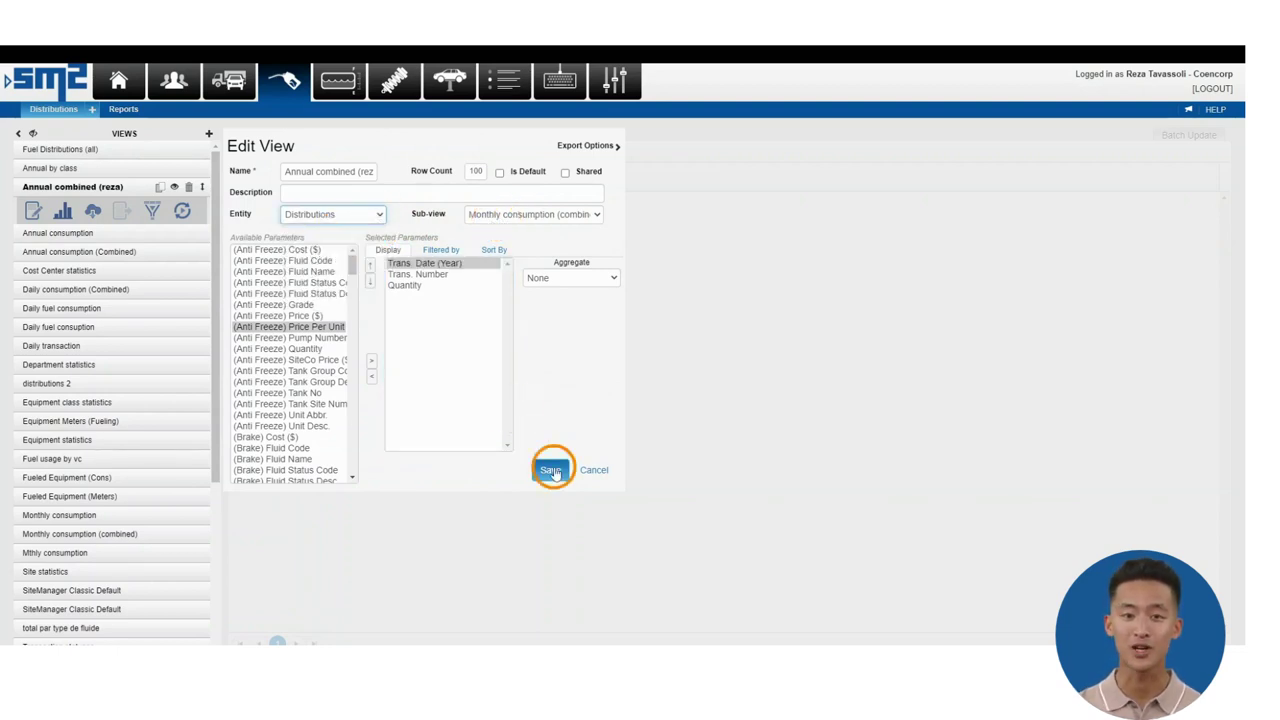
pyautogui.click(550, 468)
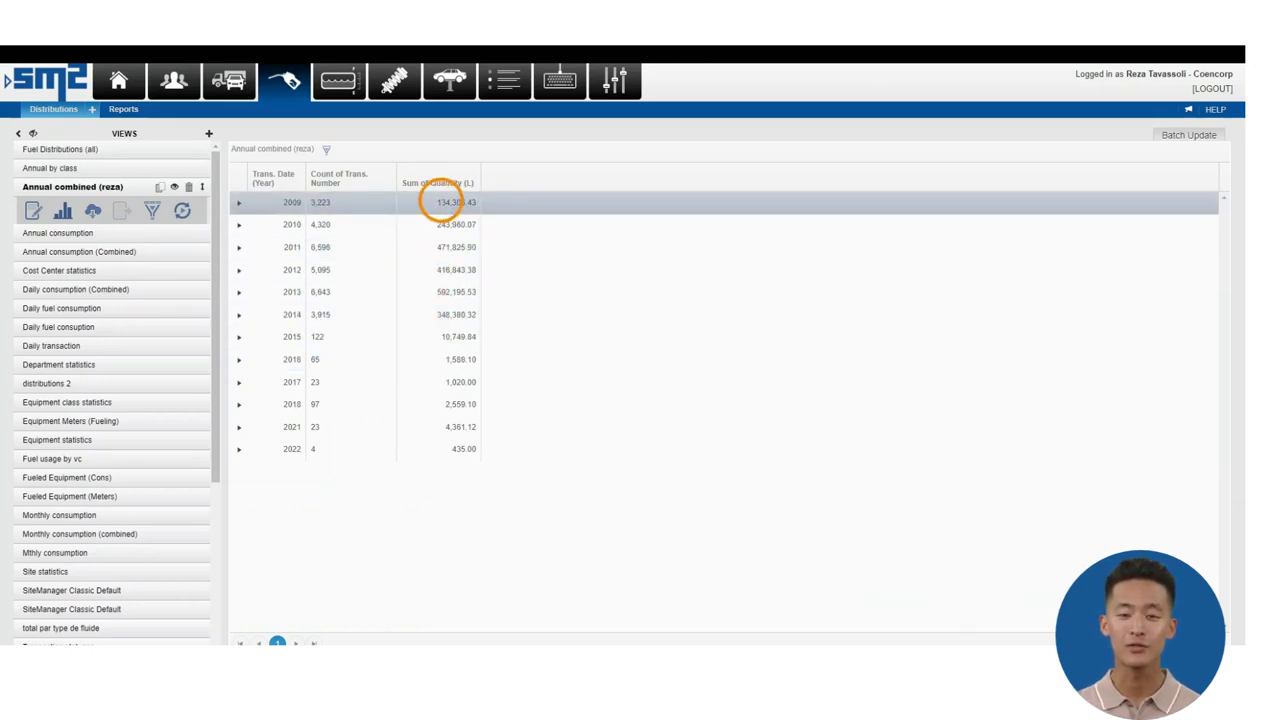
# Step: Drill into year 2013 and its month 4 to examine the daily fuel transactions, and collapse both levels
pyautogui.click(239, 294)
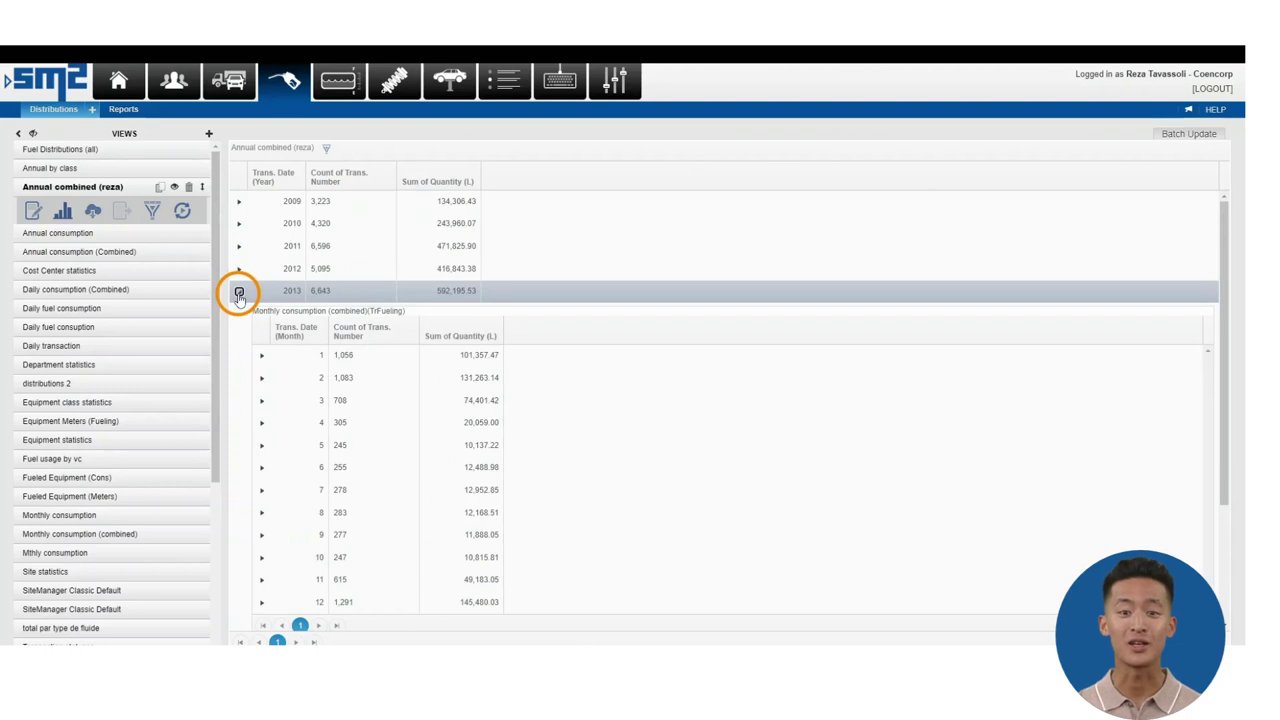
pyautogui.click(262, 425)
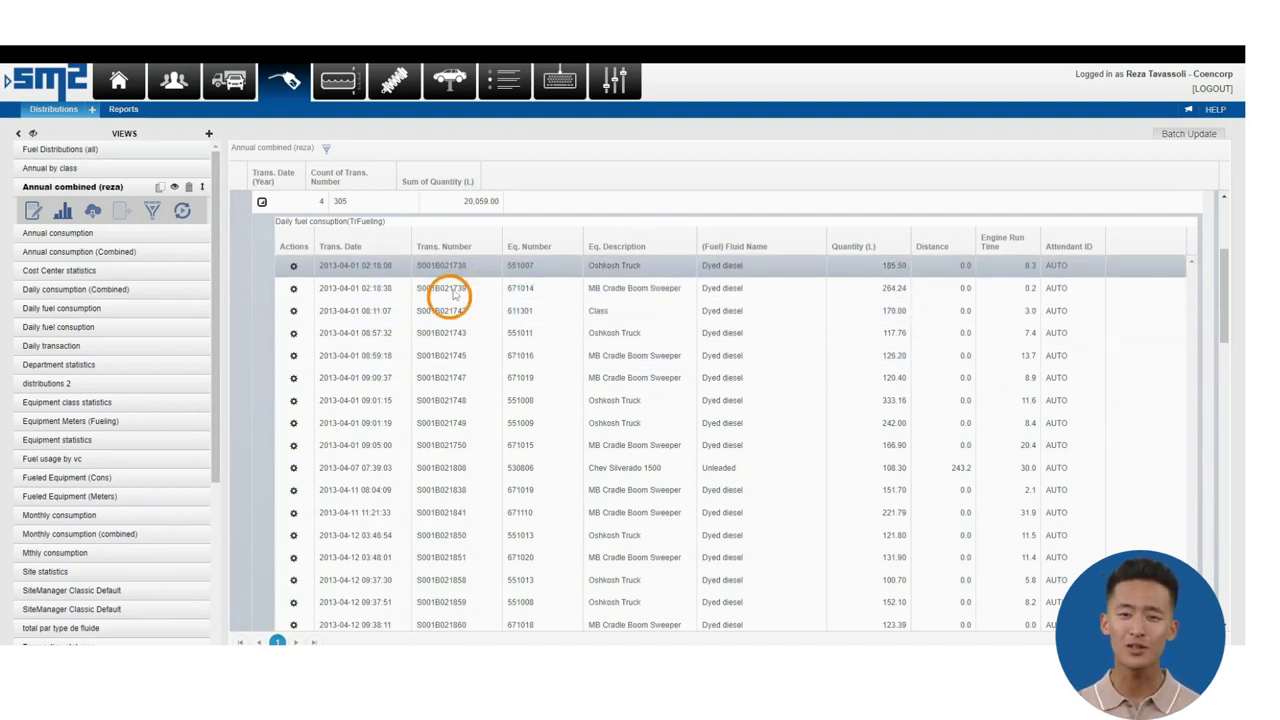
pyautogui.click(262, 203)
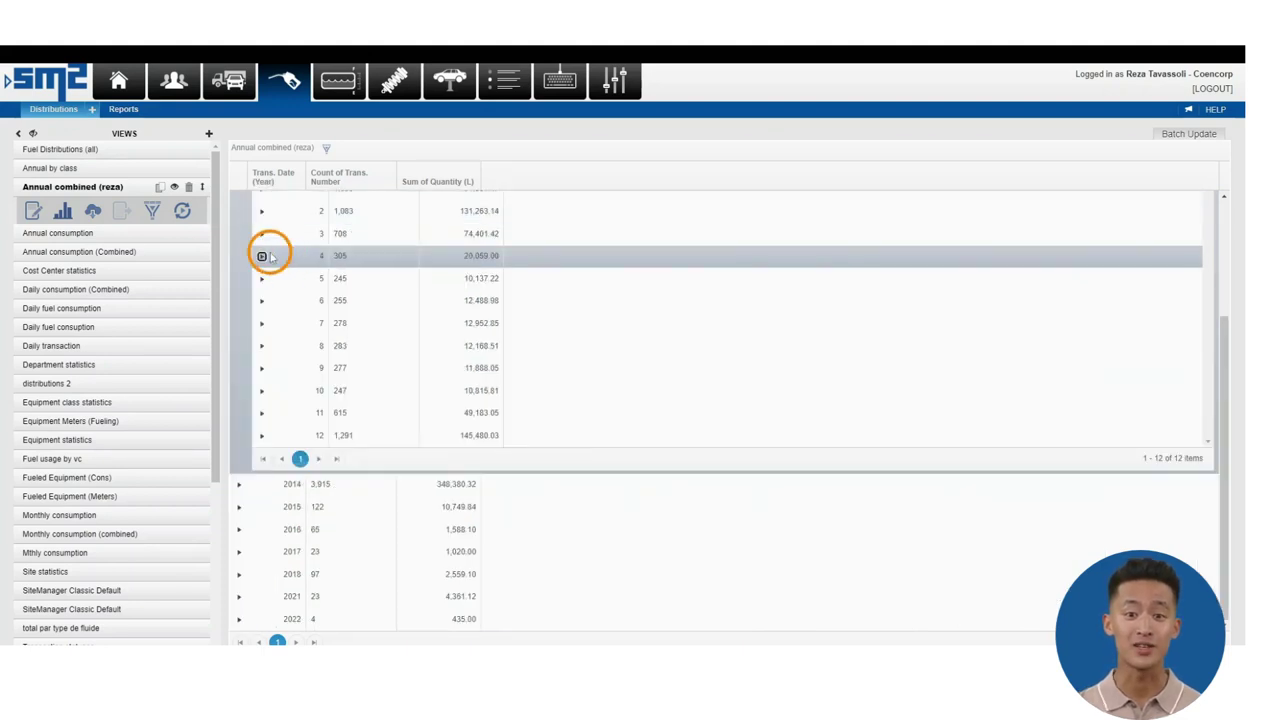
pyautogui.scroll(2, 271, 255)
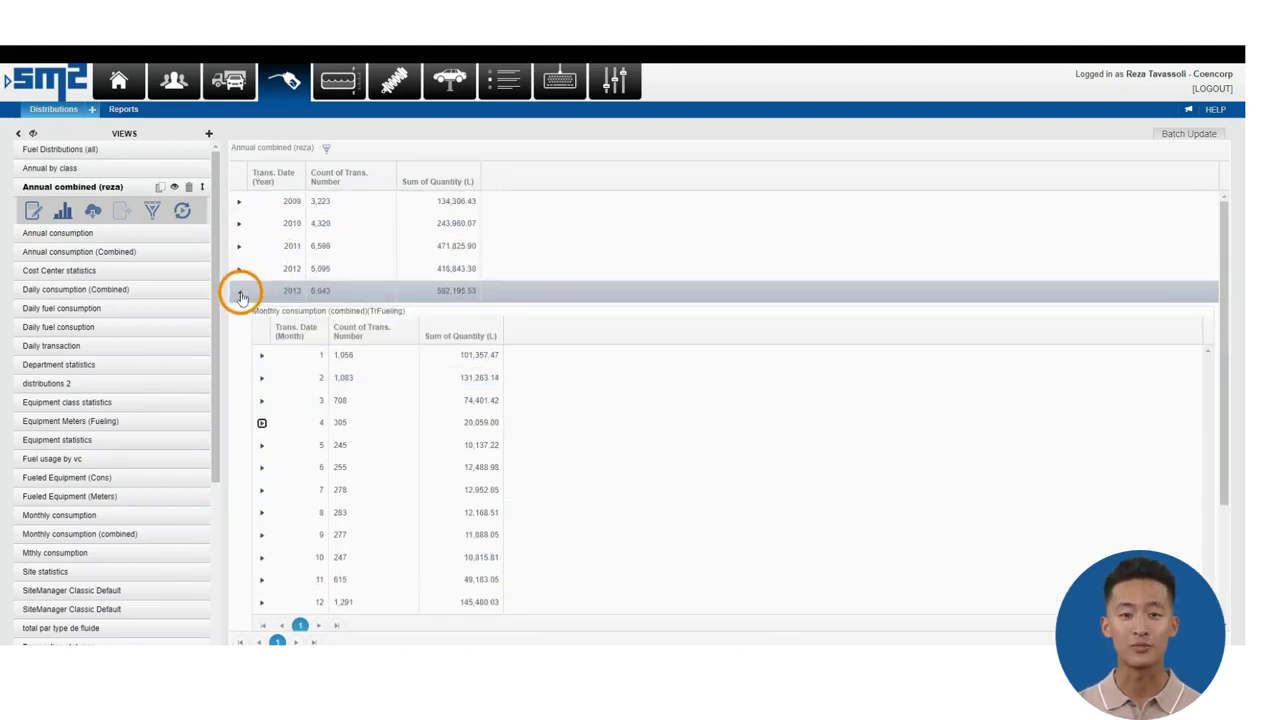
pyautogui.click(239, 290)
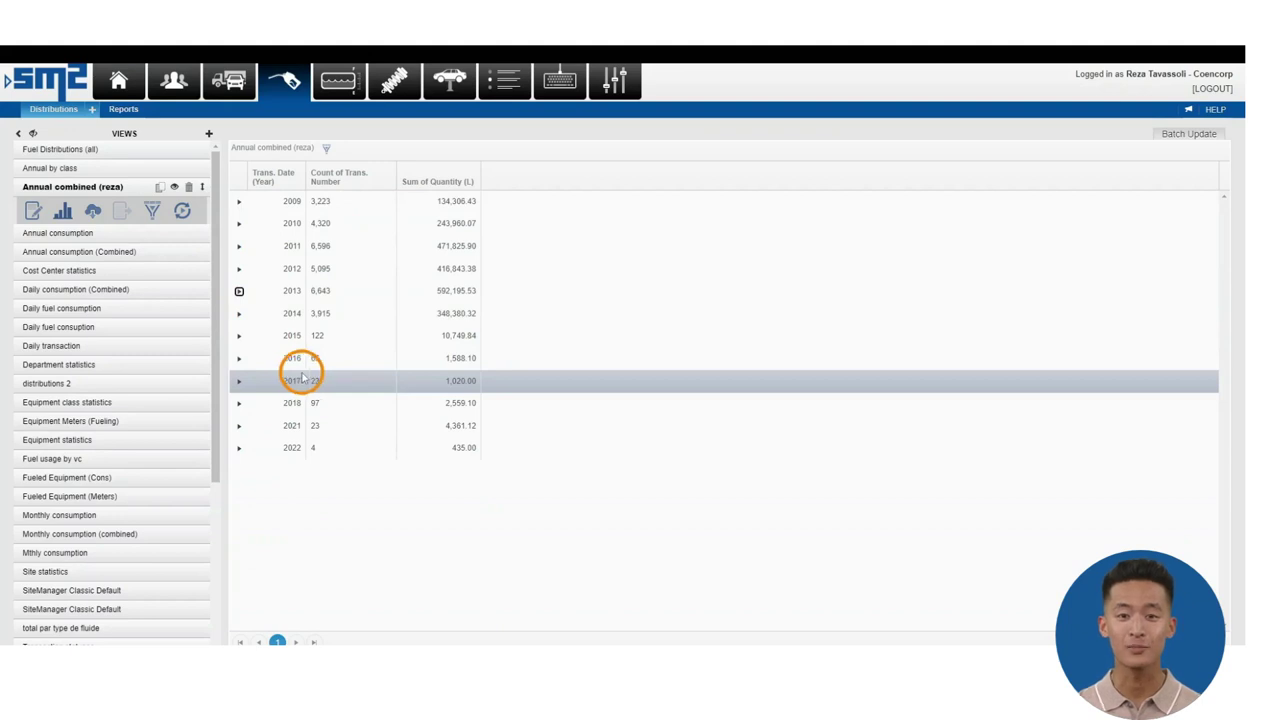
# Step: Expand year 2011 and examine the daily fuel transactions of months 2 and 7
pyautogui.click(239, 247)
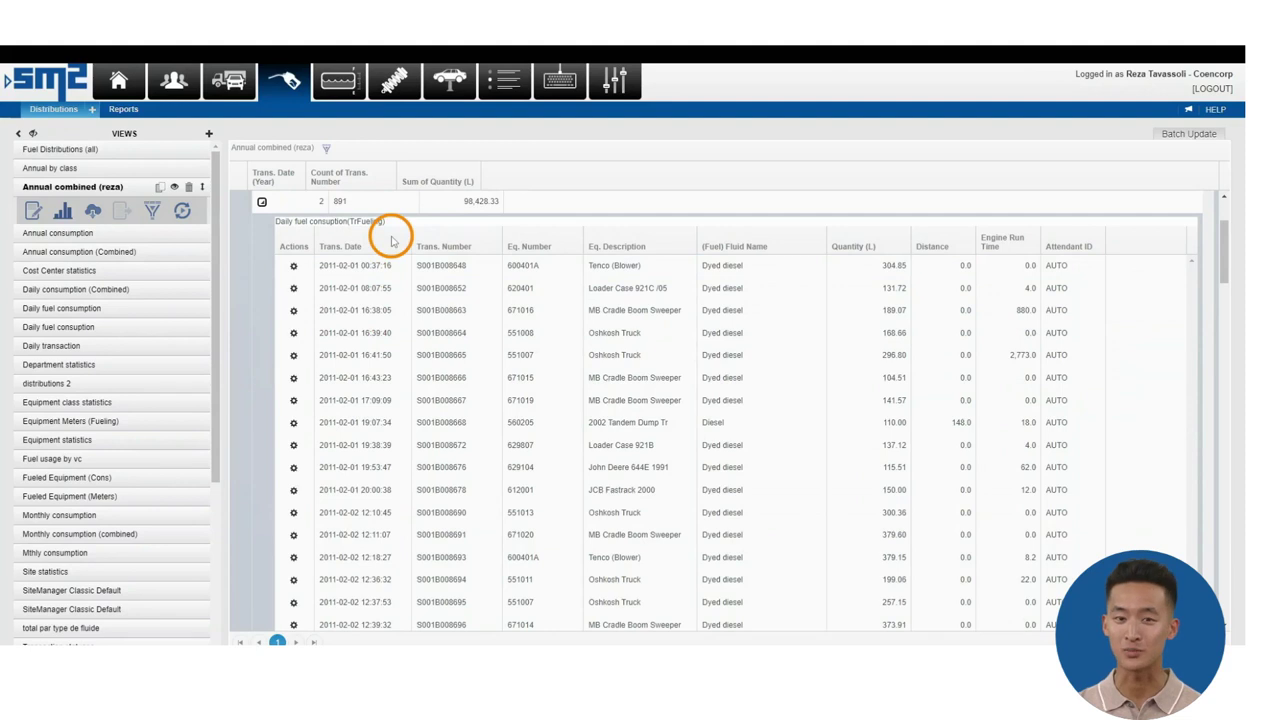
pyautogui.click(263, 202)
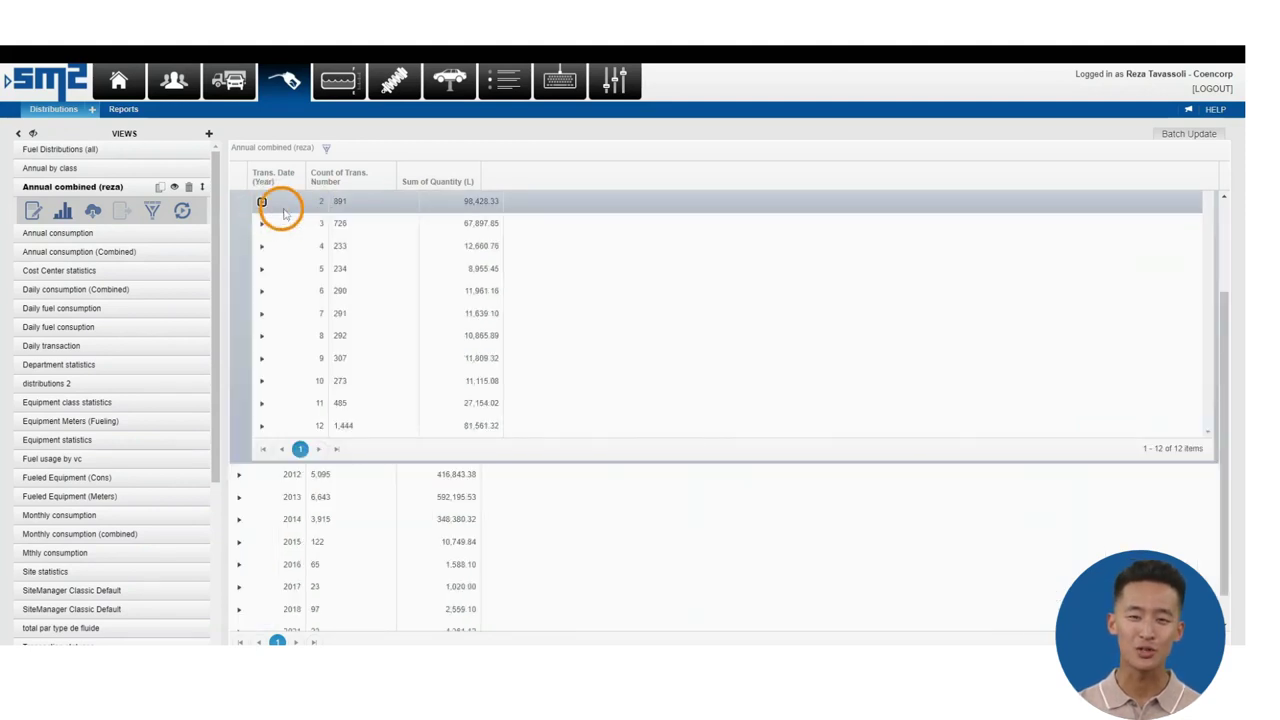
pyautogui.click(262, 314)
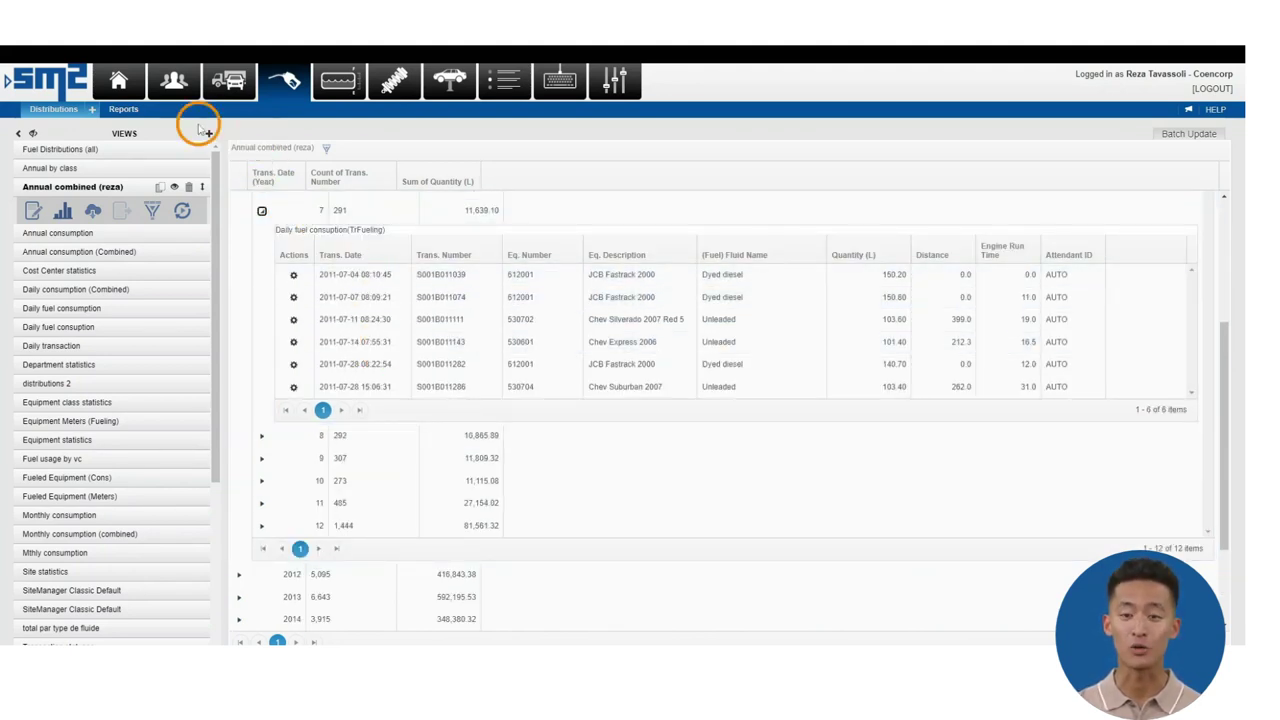
# Step: Open the product's About page with its version and contact information
pyautogui.click(64, 84)
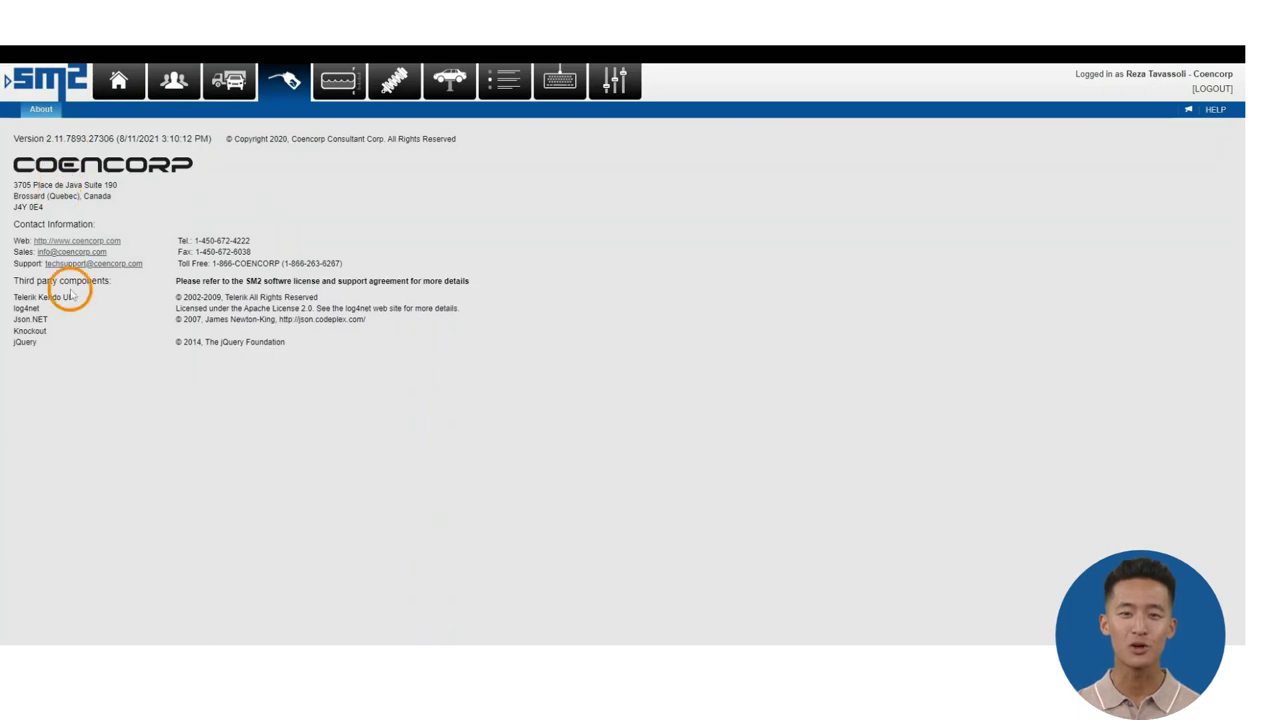